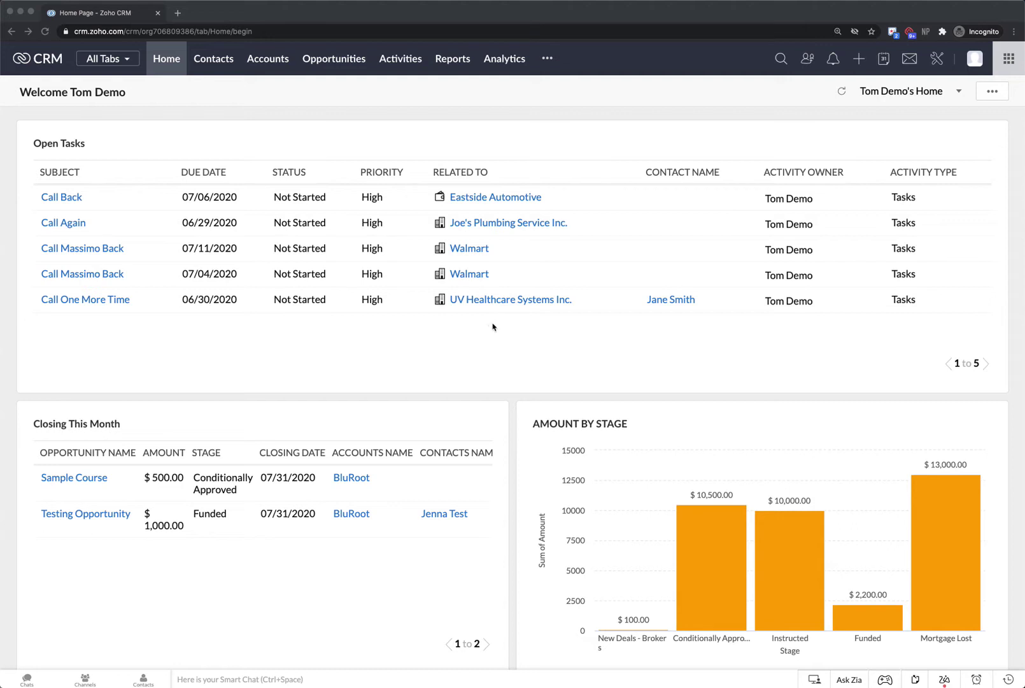
Browse the Contacts list and a contact's open-activity options, then return to the home dashboard
{"action": "left_click", "coordinate": [213, 59]}
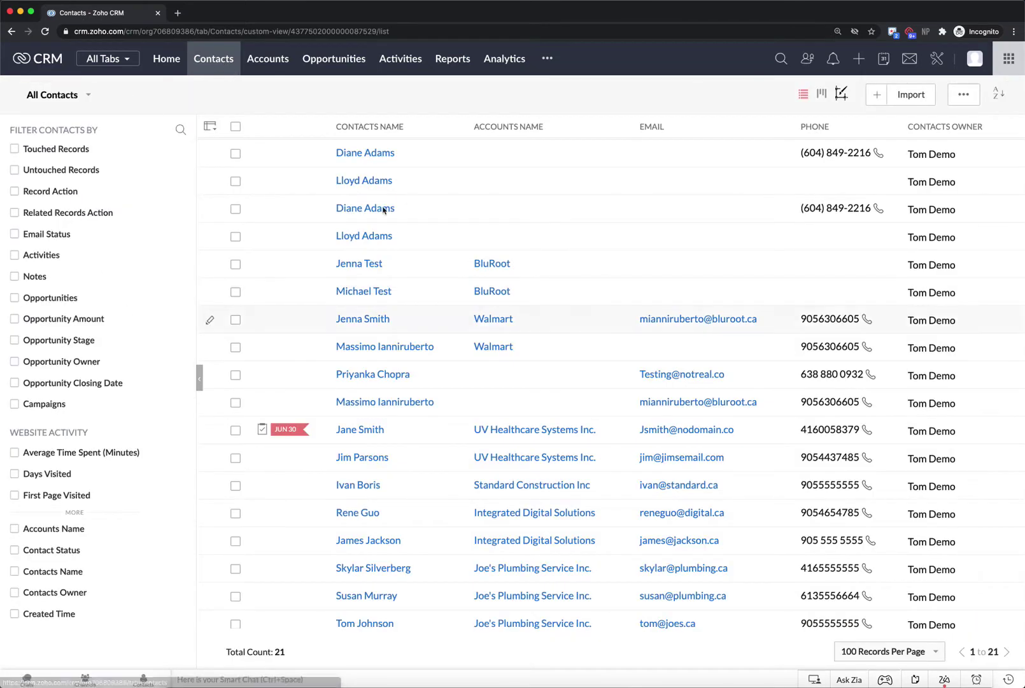
{"action": "left_click", "coordinate": [371, 459]}
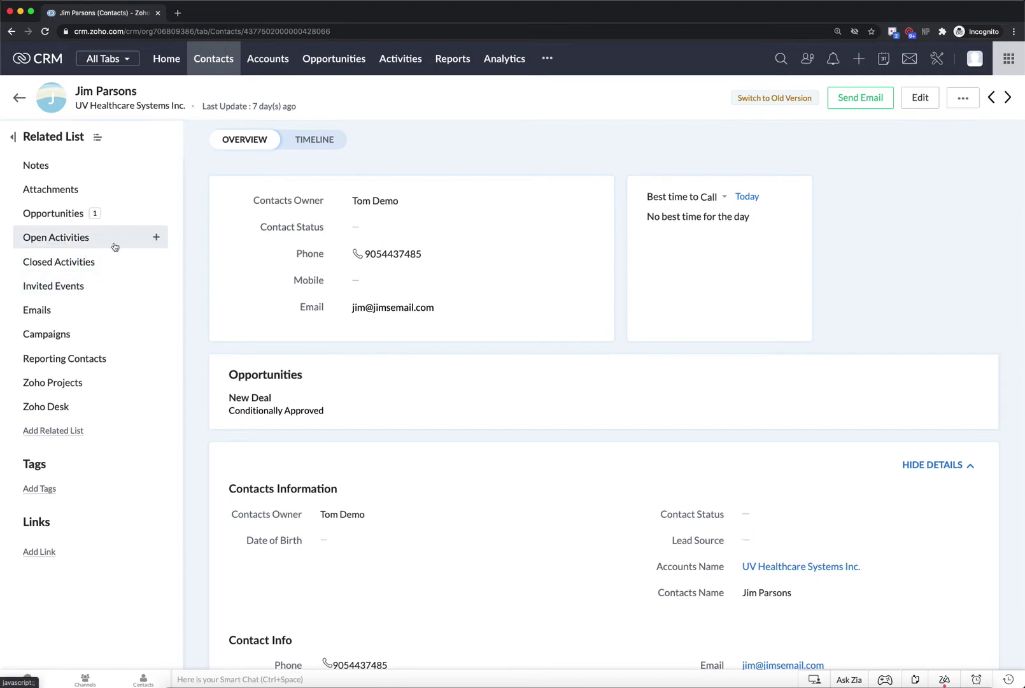
{"action": "left_click", "coordinate": [159, 239]}
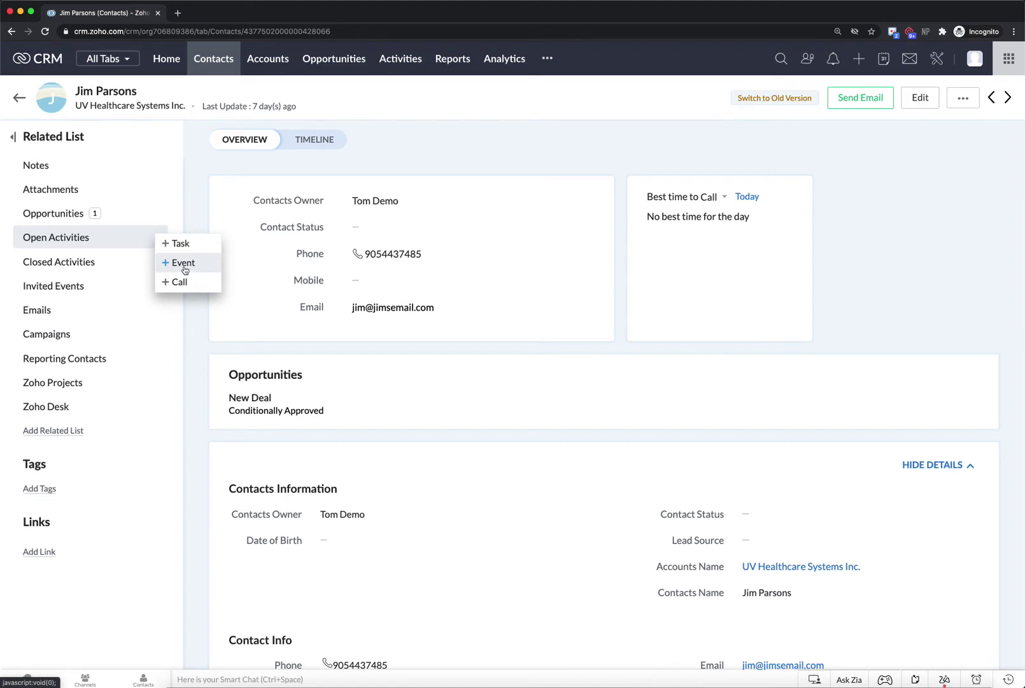
{"action": "left_click", "coordinate": [167, 58]}
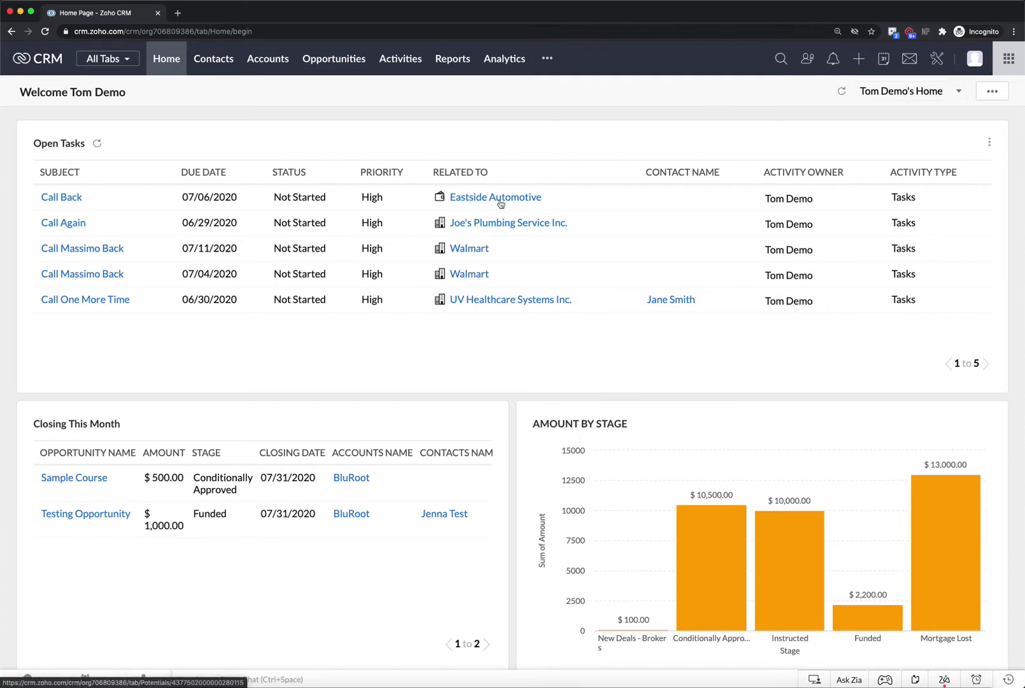
Create a new event and title it 'Initial Meeting'
{"action": "left_click", "coordinate": [858, 64]}
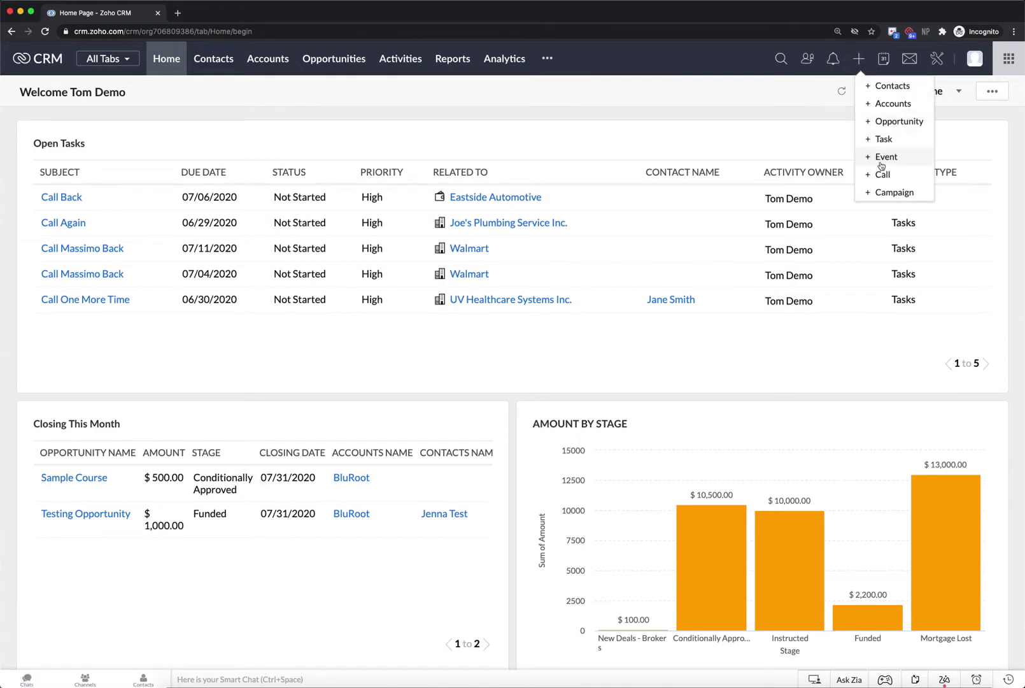
{"action": "left_click", "coordinate": [883, 158]}
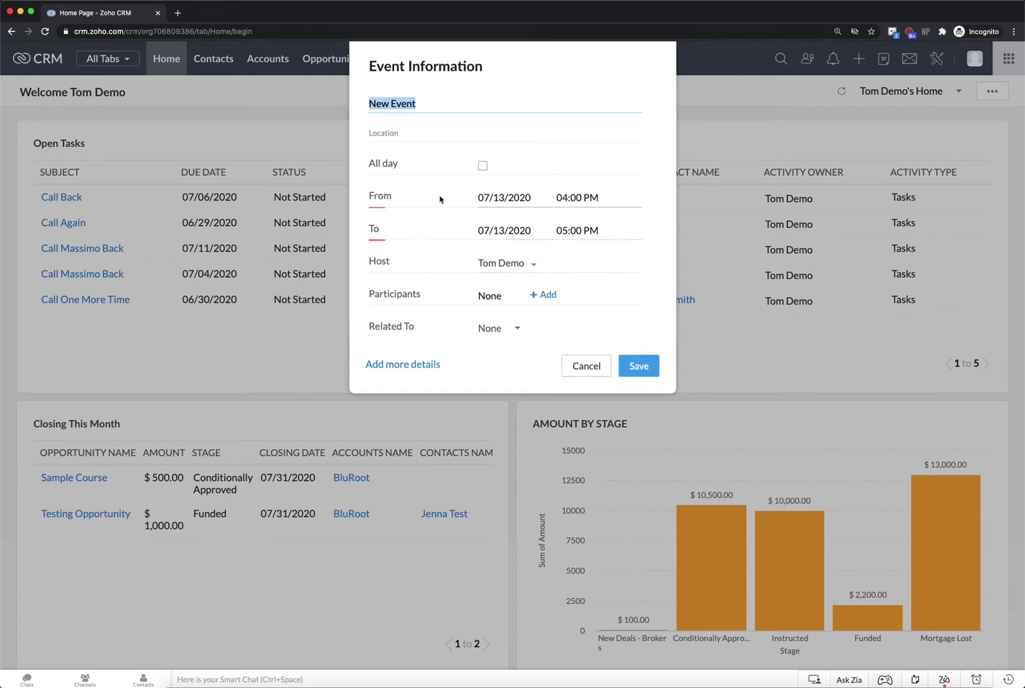
{"action": "type", "text": "Ini"}
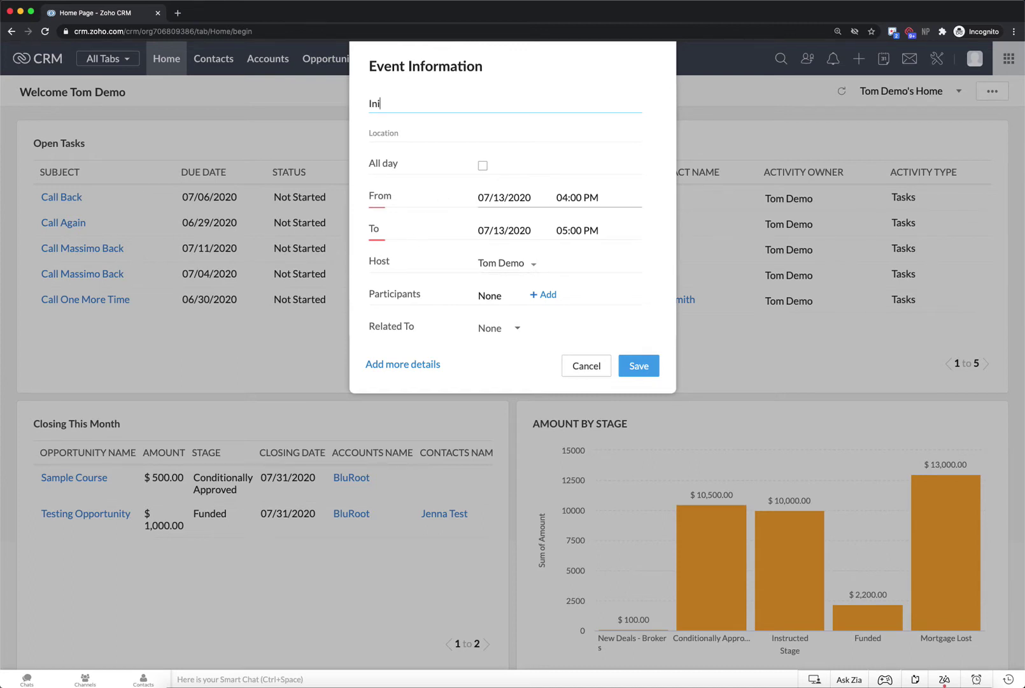
{"action": "type", "text": "tial Meeting"}
Open the participant list, keep Contacts as the source, and enter the guest's e-mail address
{"action": "left_click", "coordinate": [543, 294]}
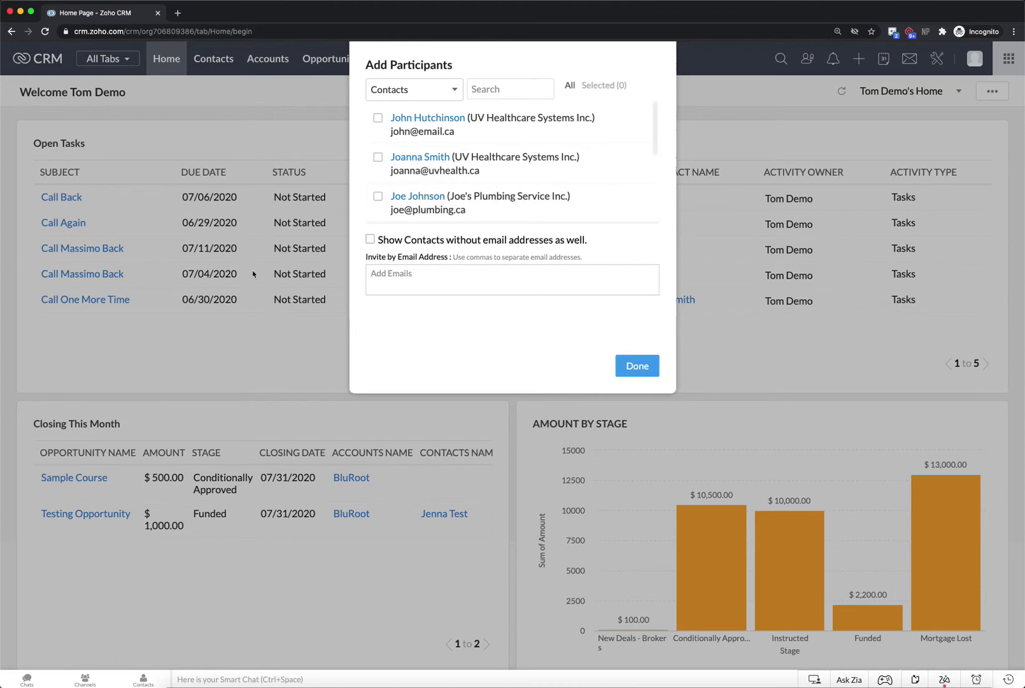
{"action": "left_click", "coordinate": [423, 97]}
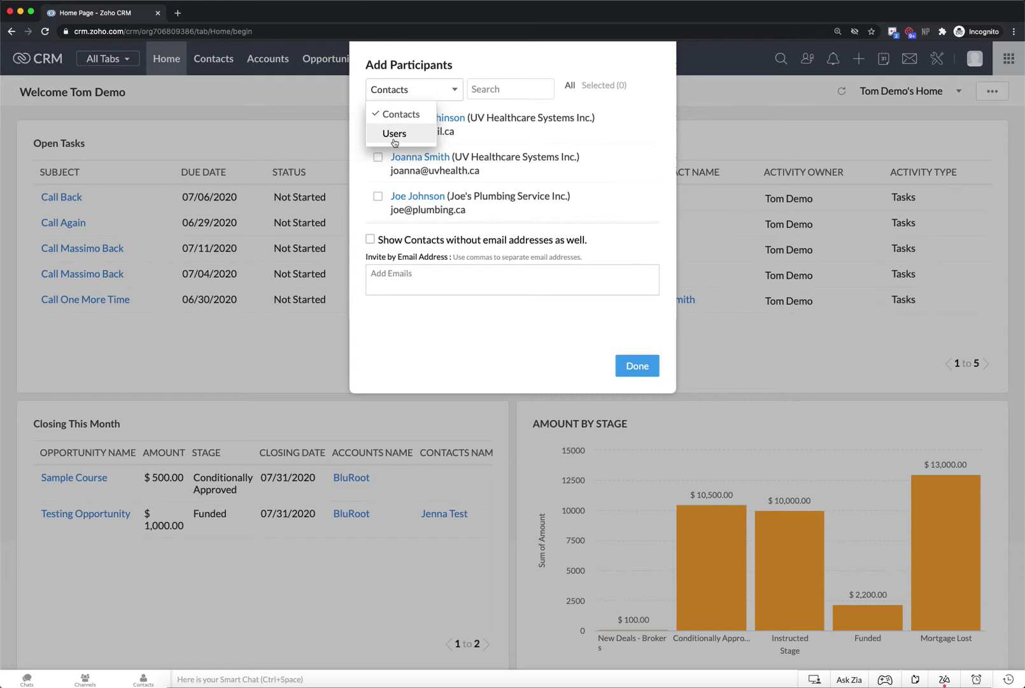
{"action": "left_click", "coordinate": [445, 86]}
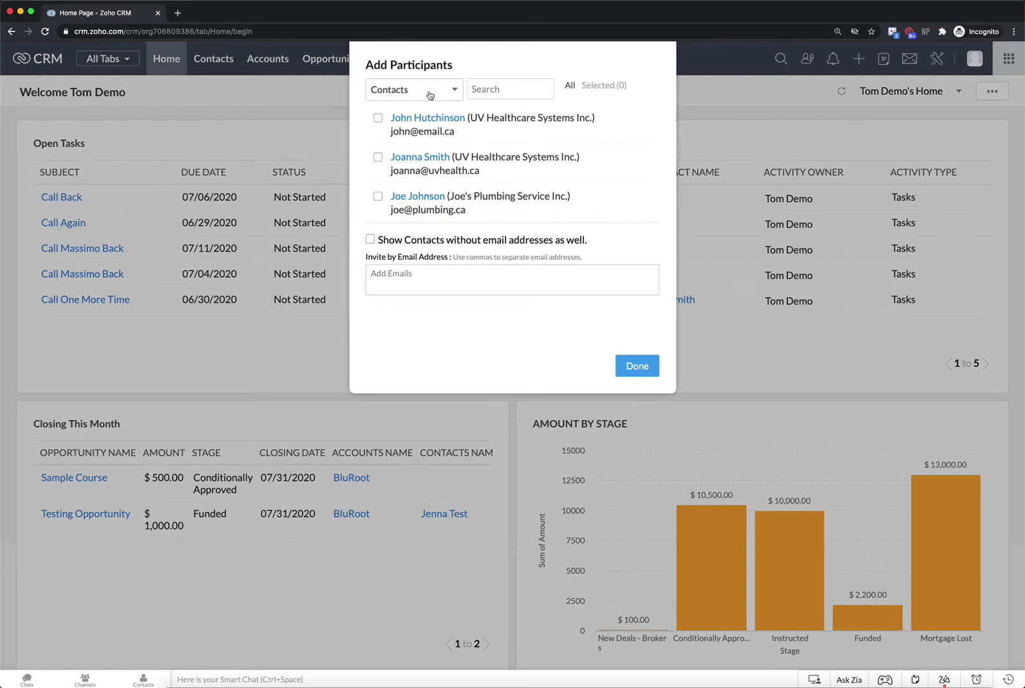
{"action": "left_click", "coordinate": [414, 91]}
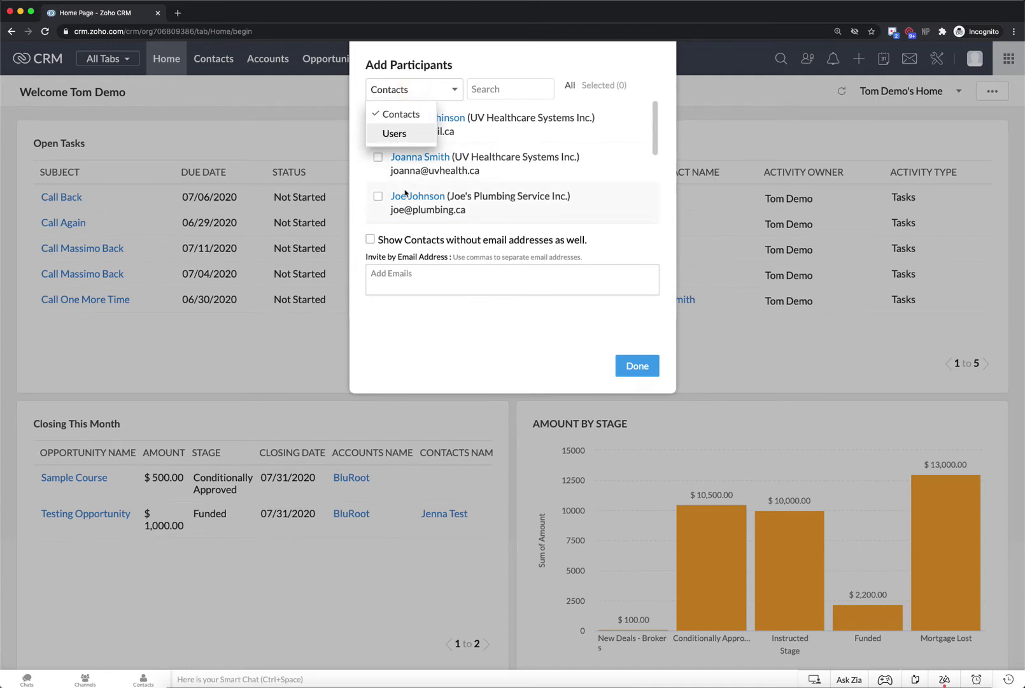
{"action": "left_click", "coordinate": [455, 92]}
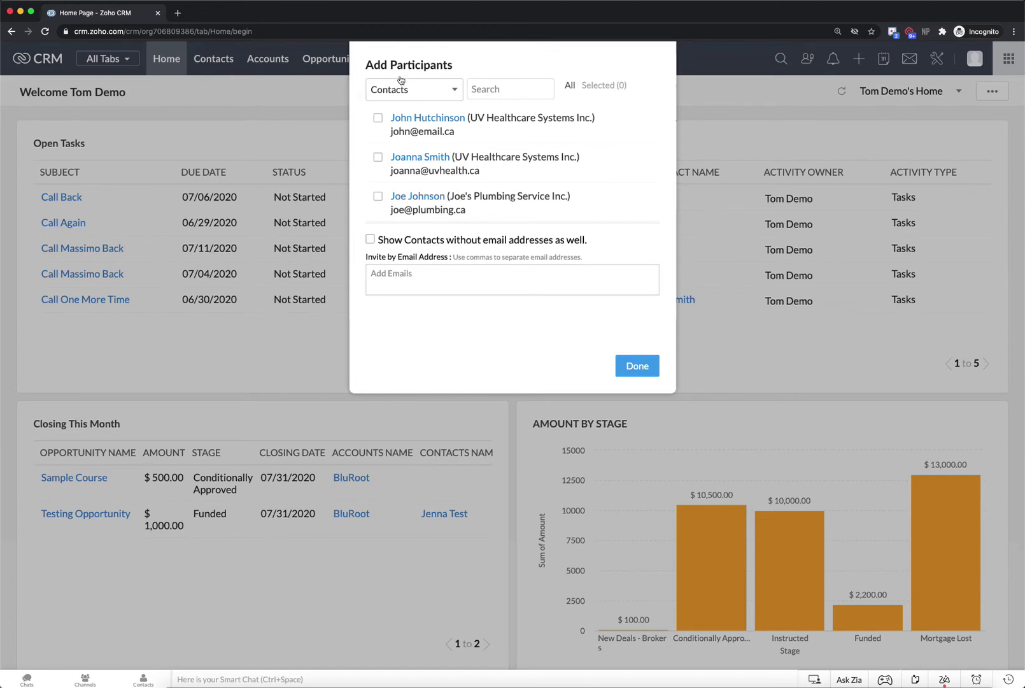
{"action": "left_click", "coordinate": [413, 280]}
Confirm the invited guest and leave the event's Repeat setting as None
{"action": "left_click", "coordinate": [628, 370]}
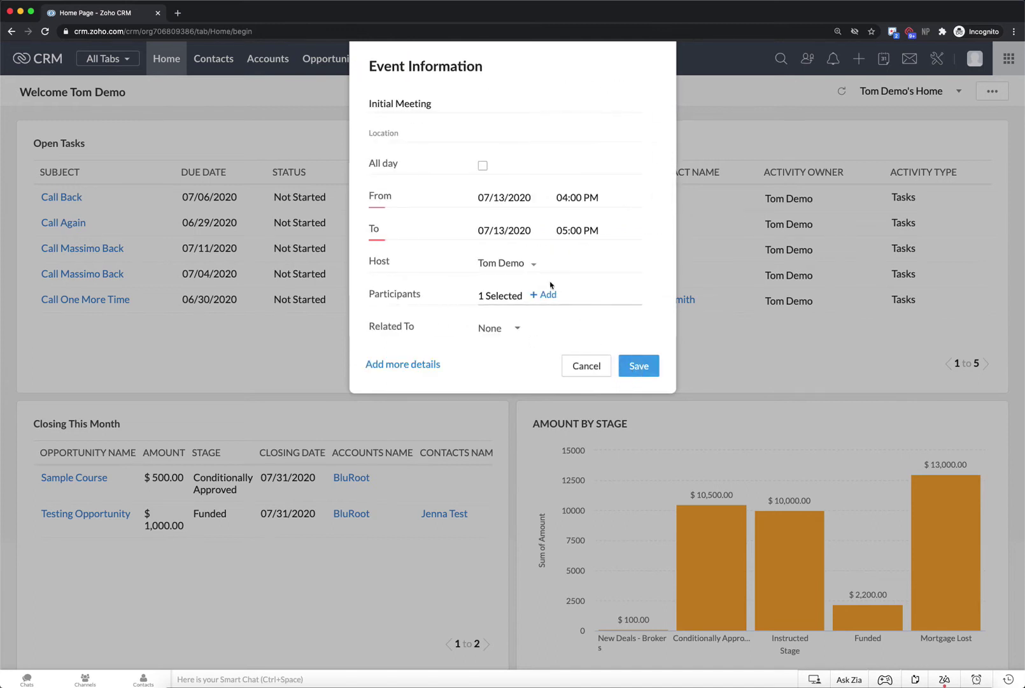
{"action": "scroll", "coordinate": [549, 287], "scroll_direction": "down", "scroll_amount": 2}
{"action": "scroll", "coordinate": [514, 213], "scroll_direction": "down", "scroll_amount": 1}
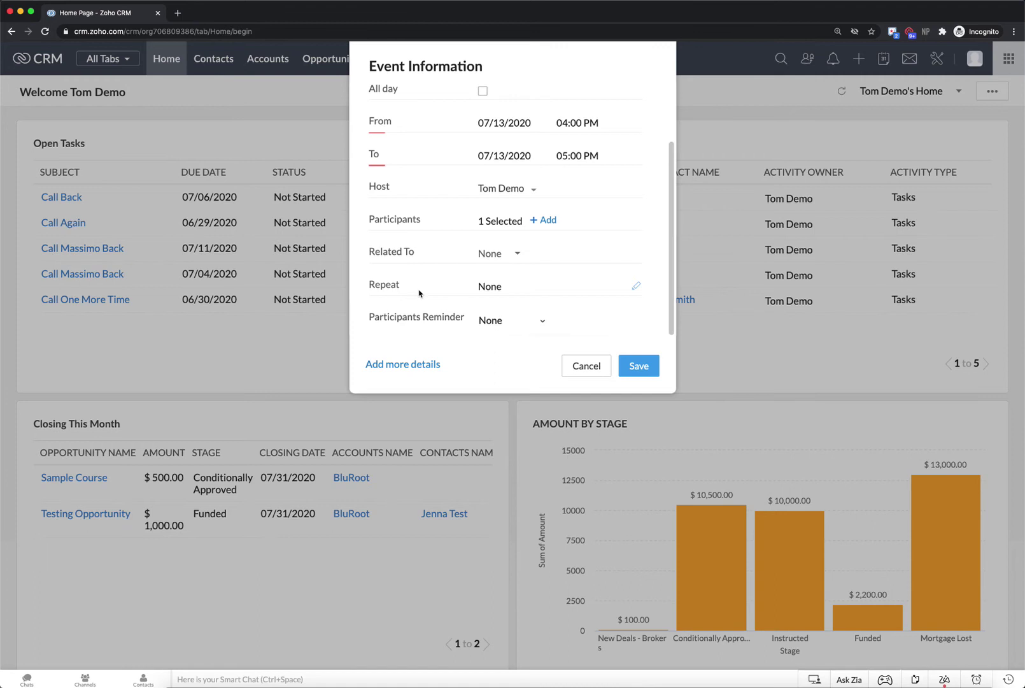
{"action": "left_click", "coordinate": [492, 287]}
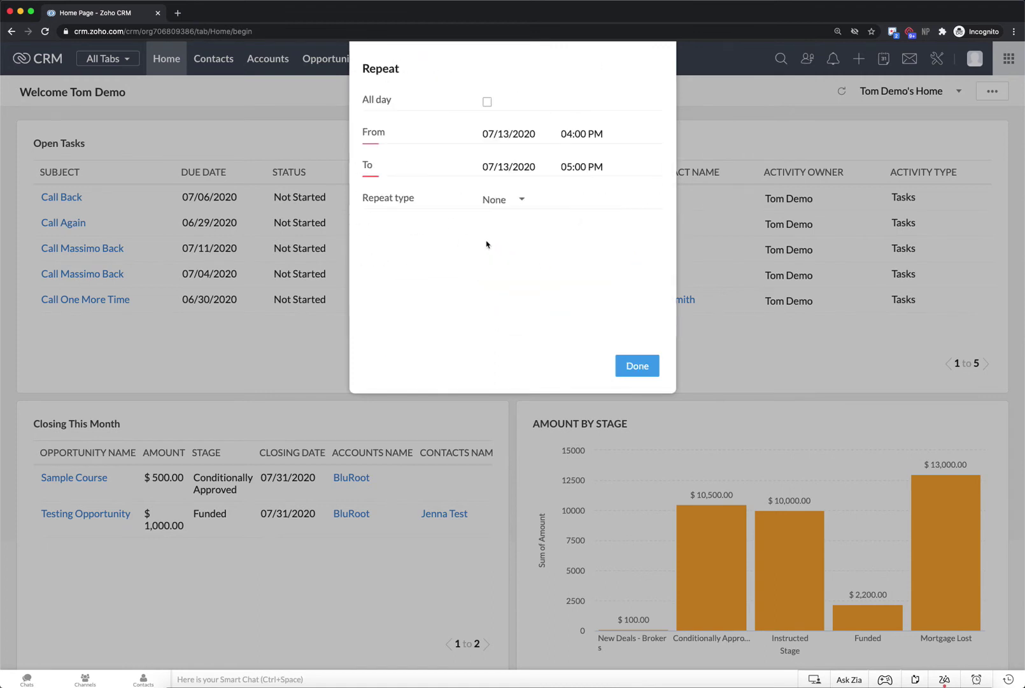
{"action": "left_click", "coordinate": [513, 200]}
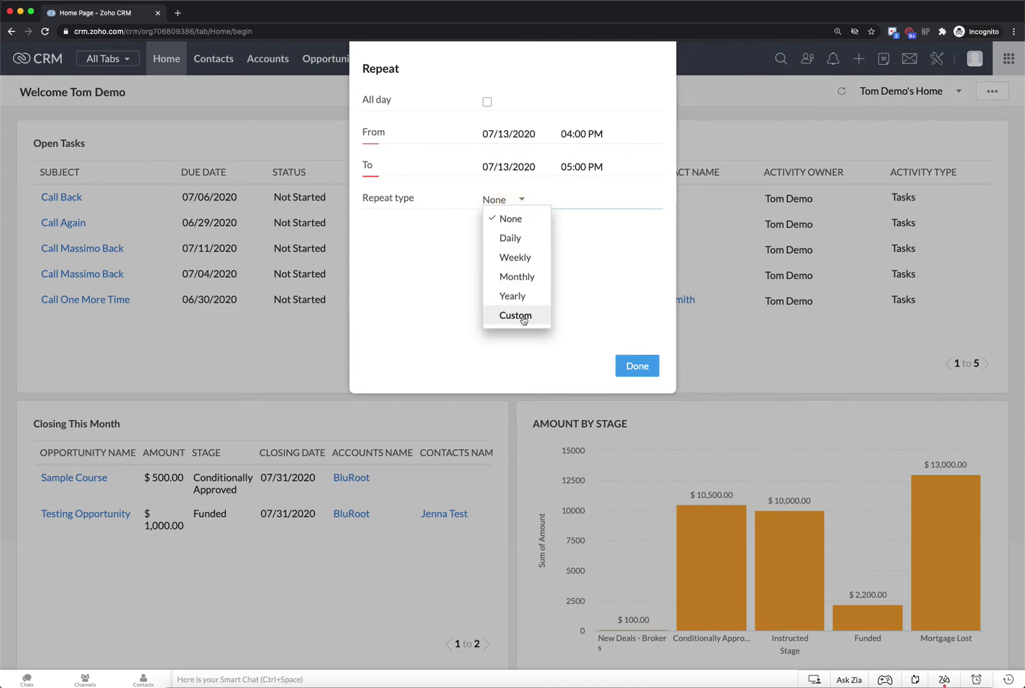
{"action": "left_click", "coordinate": [639, 367]}
{"action": "left_click", "coordinate": [639, 366]}
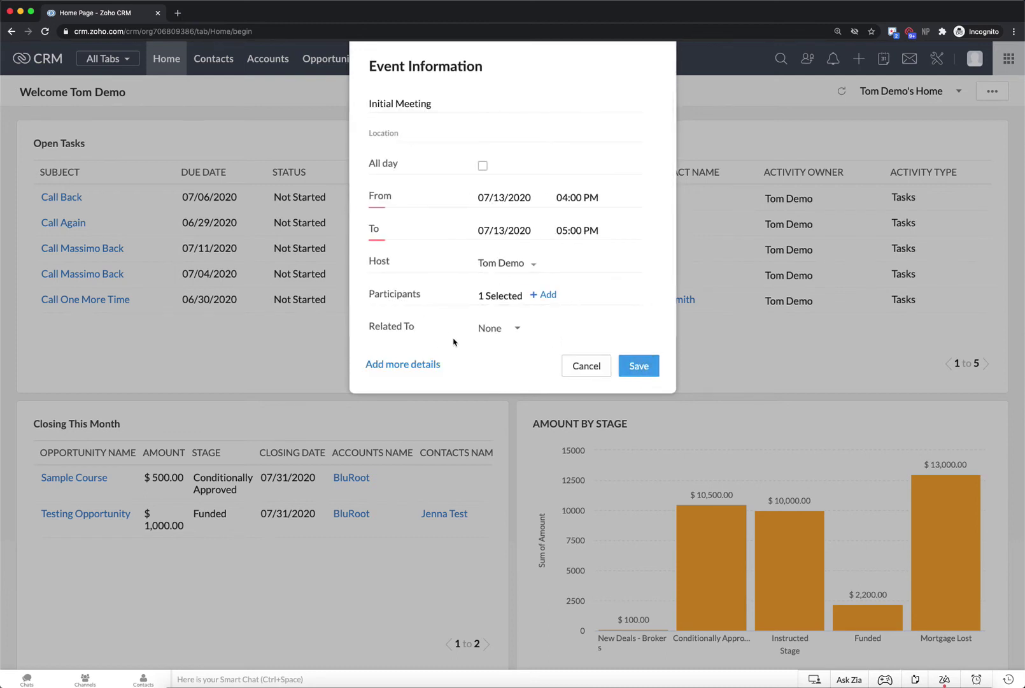
Set the participant reminder to 10 minutes before and save the event
{"action": "scroll", "coordinate": [502, 243], "scroll_direction": "down", "scroll_amount": 2}
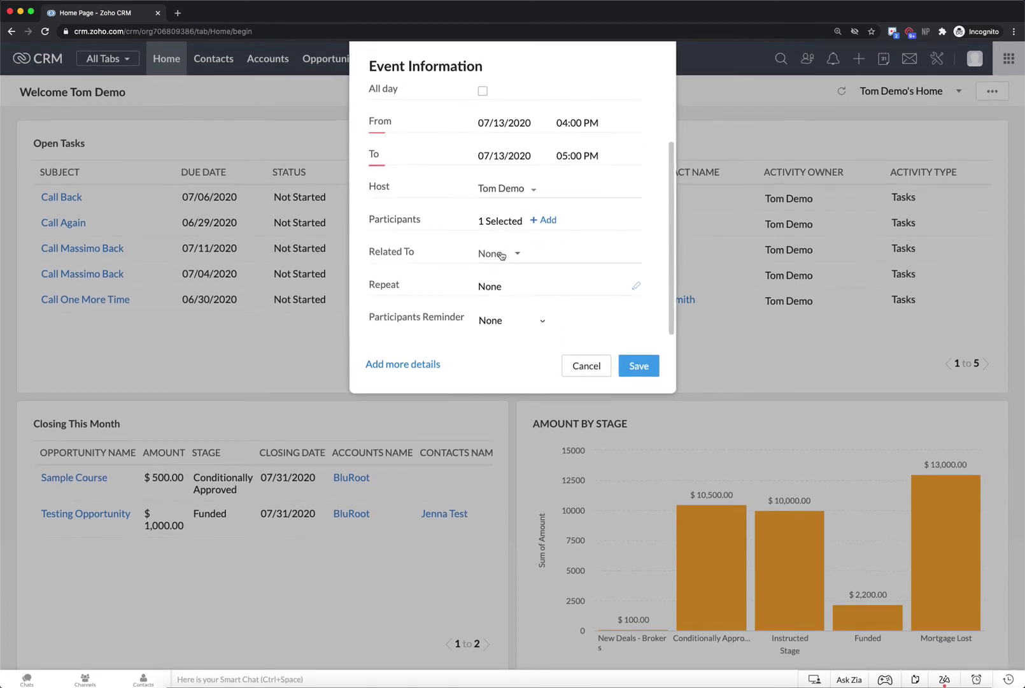
{"action": "left_click", "coordinate": [503, 323]}
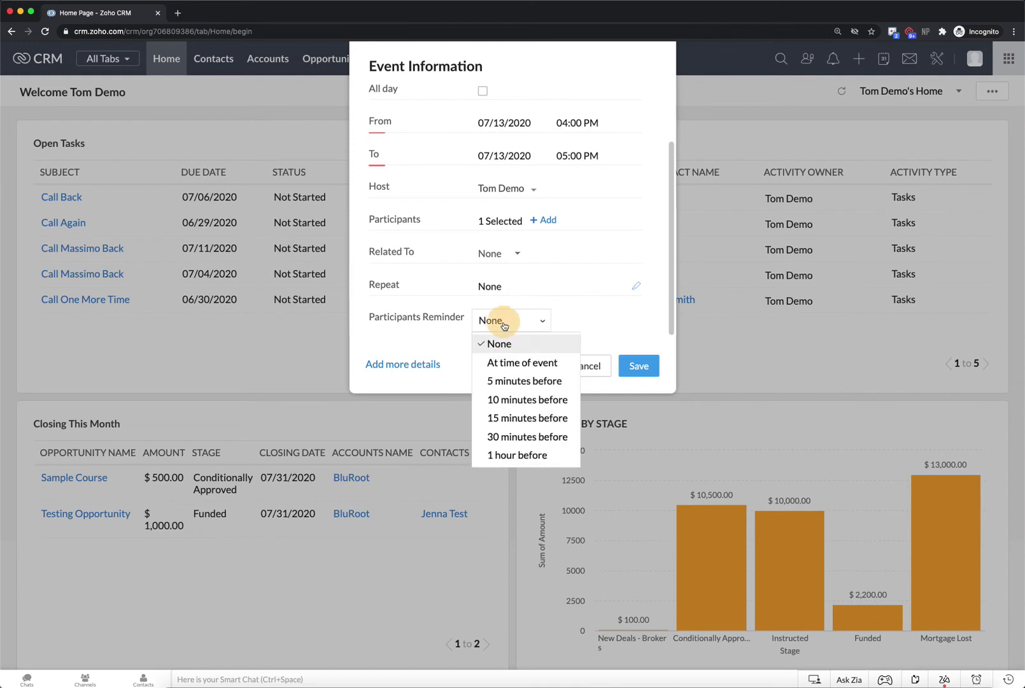
{"action": "left_click", "coordinate": [541, 399]}
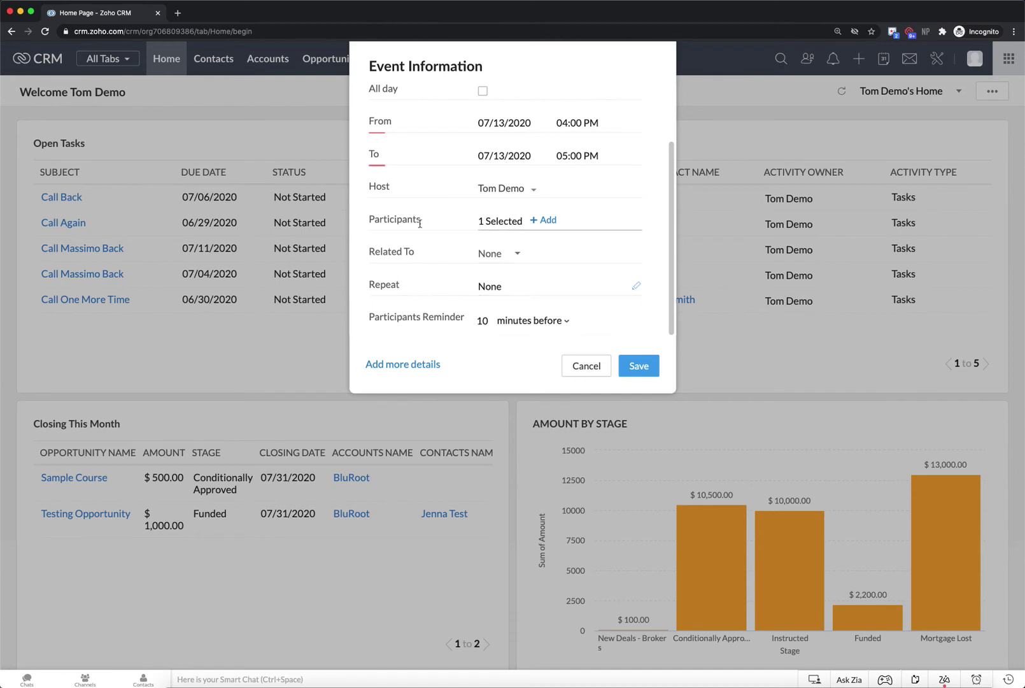
{"action": "left_click", "coordinate": [644, 365]}
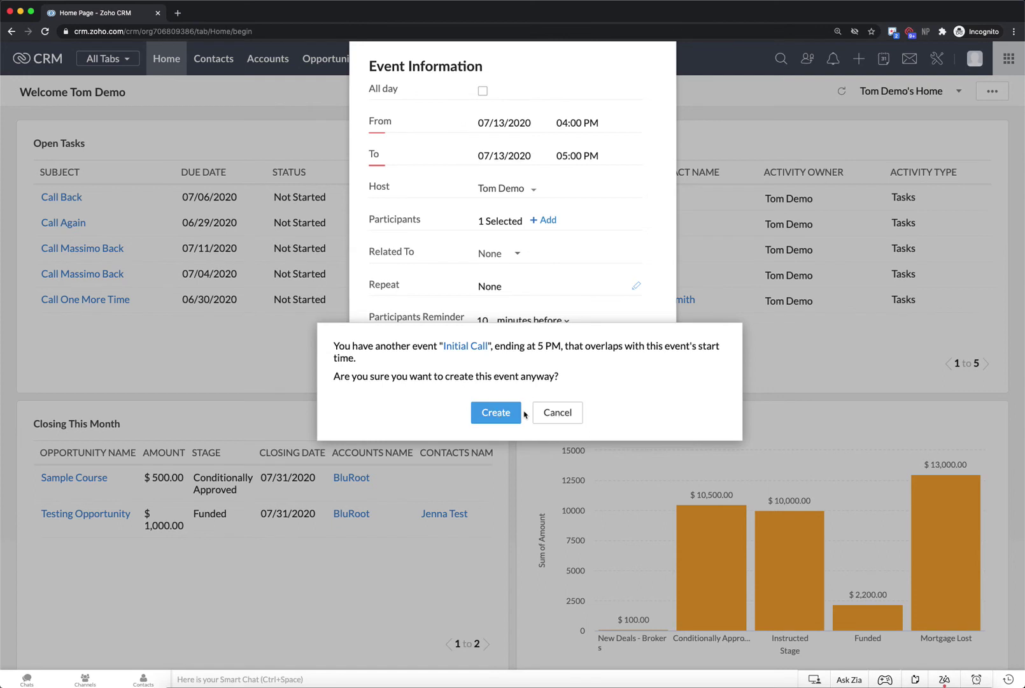
Cancel the overlap warning, move the start to 03:00 PM, save, and send the guest invitation
{"action": "left_click", "coordinate": [558, 414]}
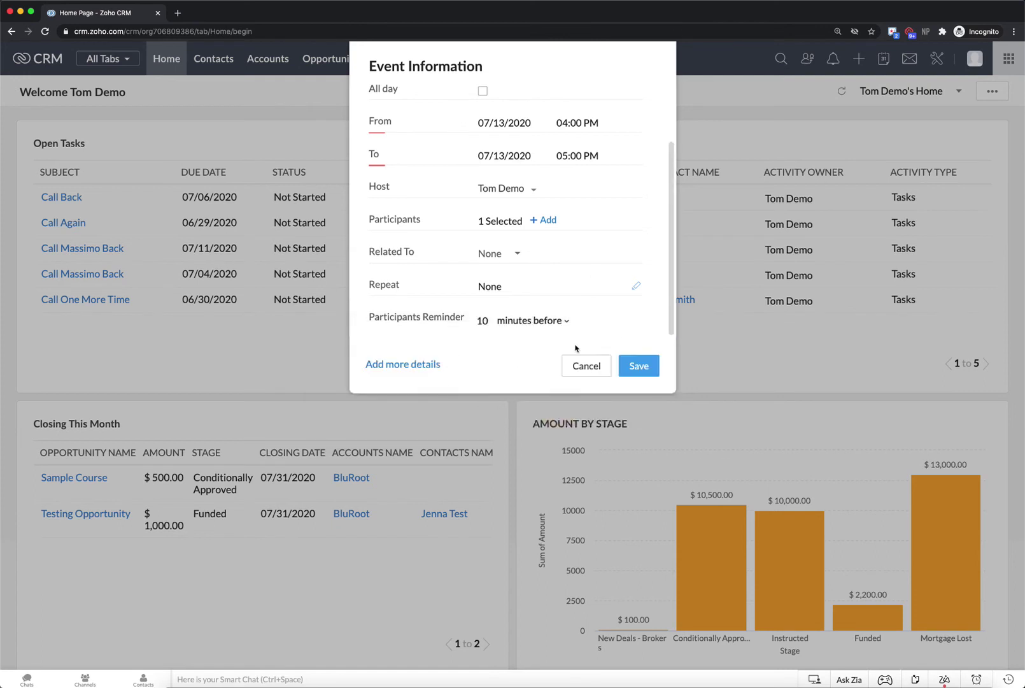
{"action": "left_click", "coordinate": [562, 124]}
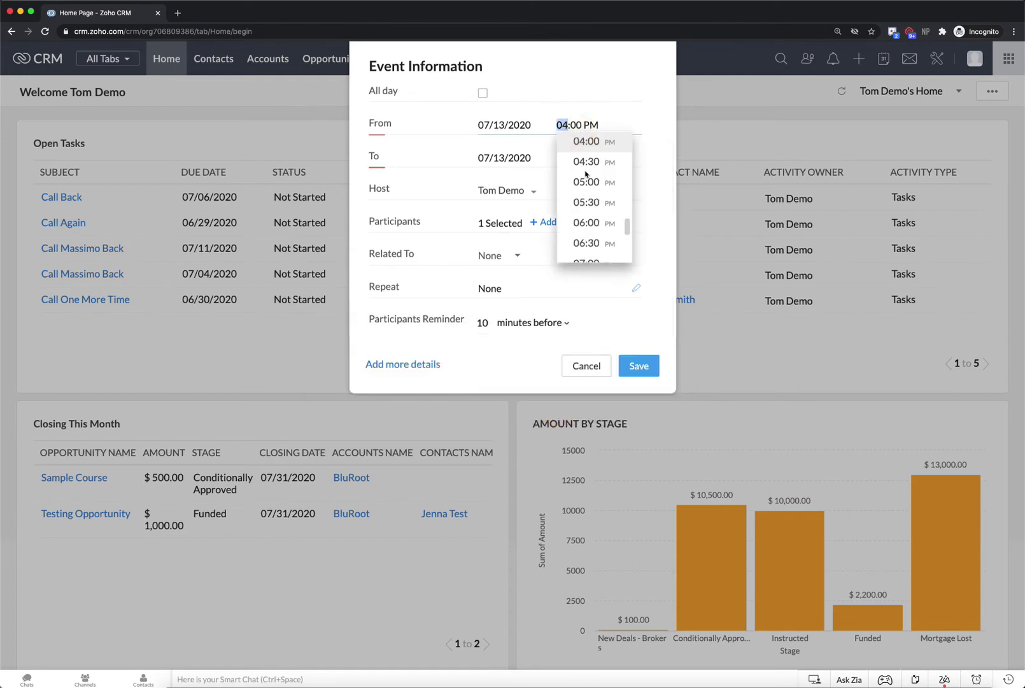
{"action": "scroll", "coordinate": [591, 188], "scroll_direction": "up", "scroll_amount": 2}
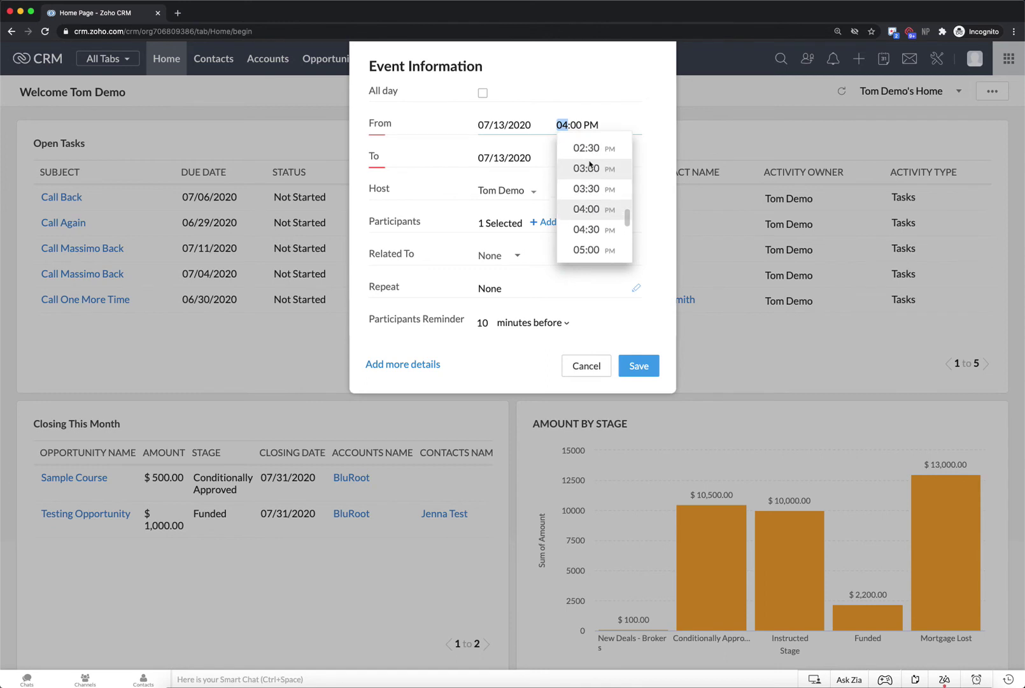
{"action": "left_click", "coordinate": [591, 176]}
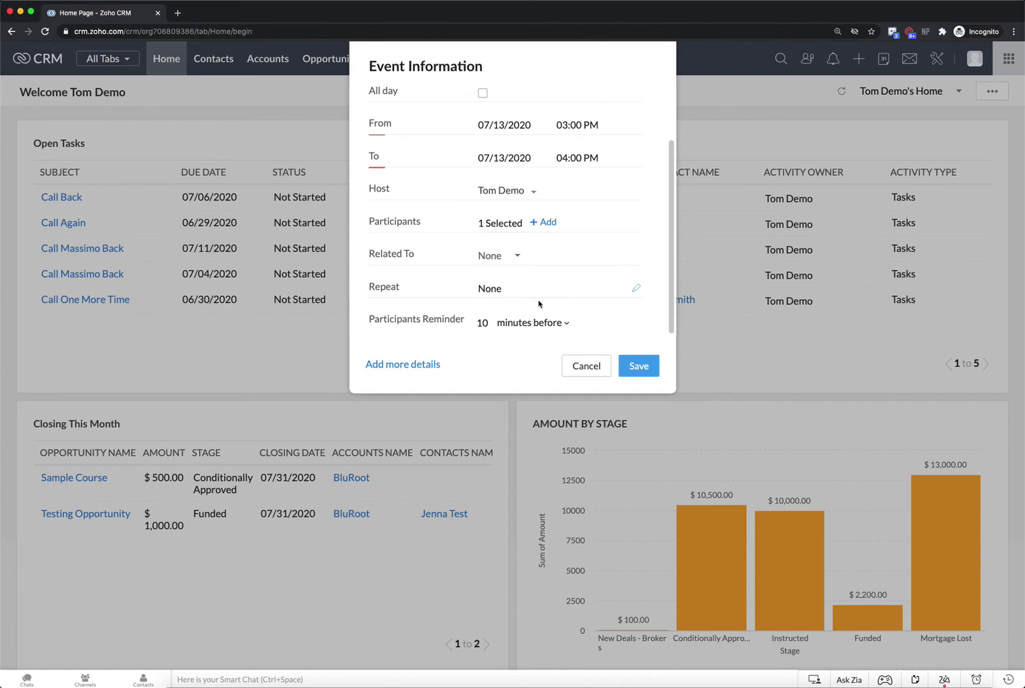
{"action": "left_click", "coordinate": [645, 369]}
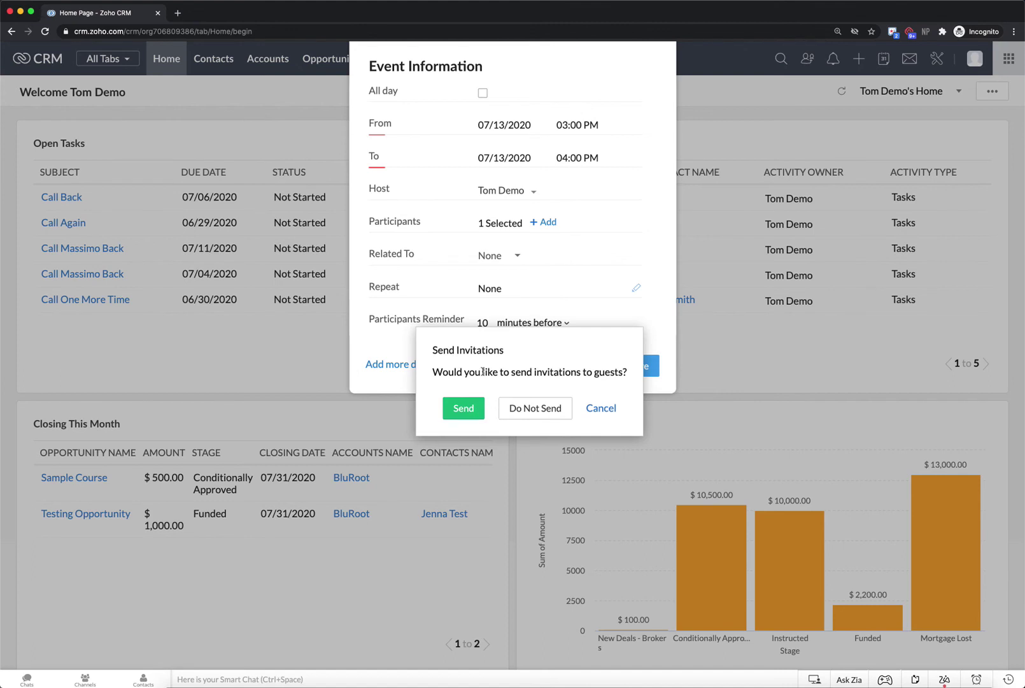
{"action": "left_click", "coordinate": [457, 410]}
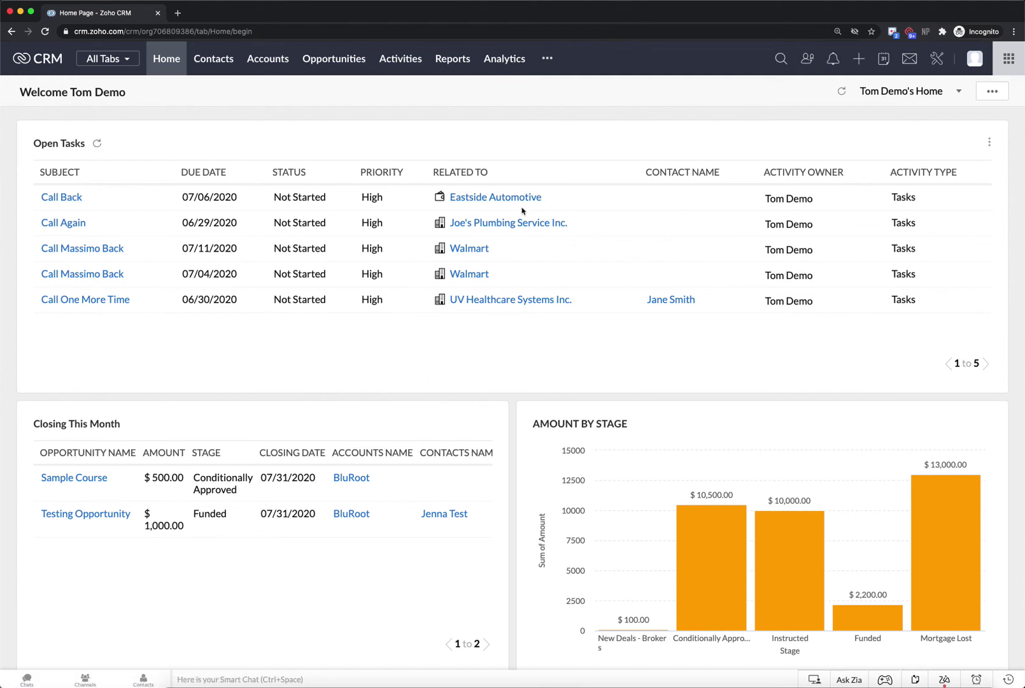
Open the calendar and pick July 13, 2020 in the mini-calendar to show its day view
{"action": "left_click", "coordinate": [884, 59]}
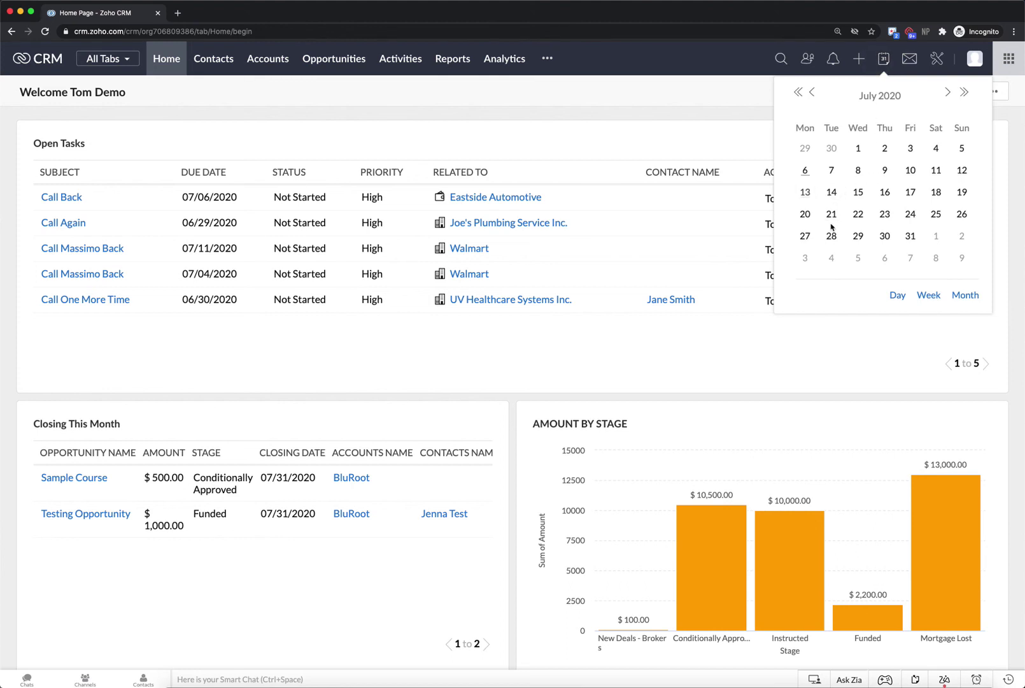
{"action": "left_click", "coordinate": [805, 192]}
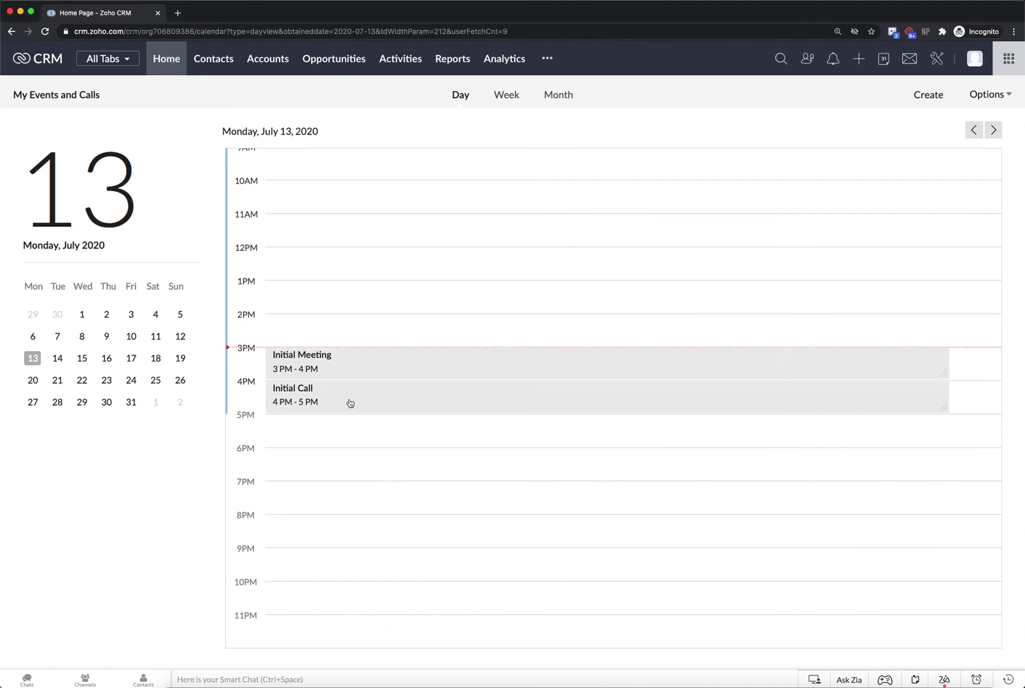